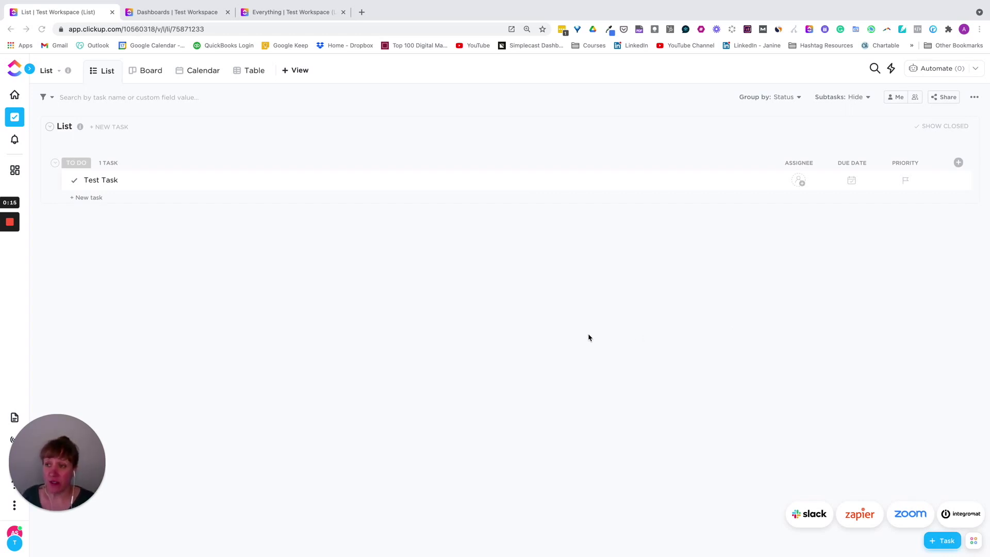
Open the sharing settings of List in the Client Name space and enter the guest's email as an invitee
left_click(171, 288)
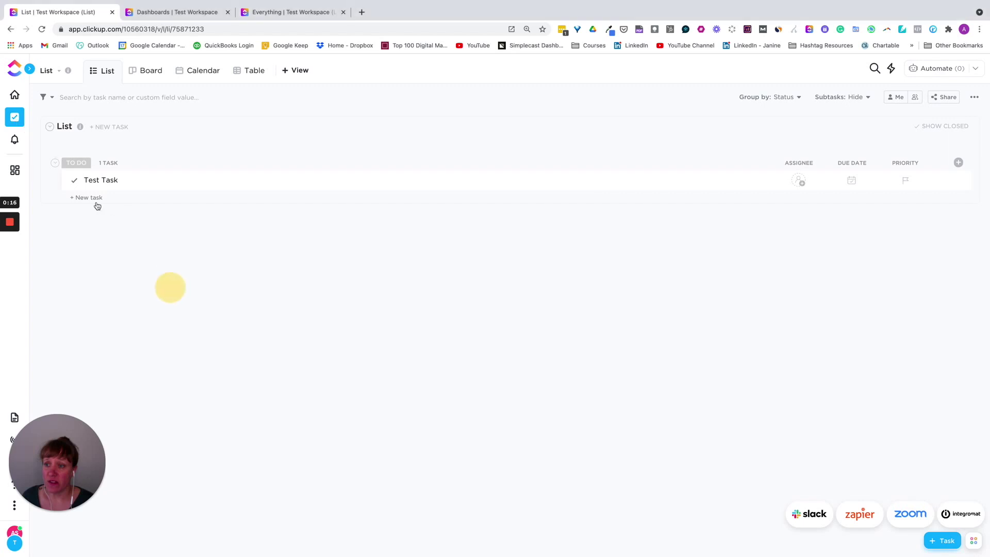
mouse_move(16, 120)
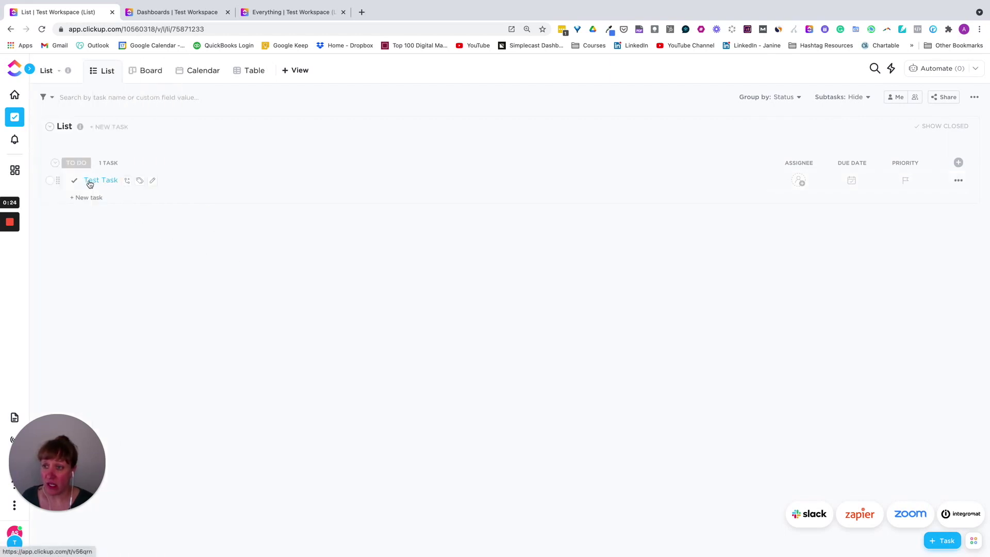
mouse_move(75, 145)
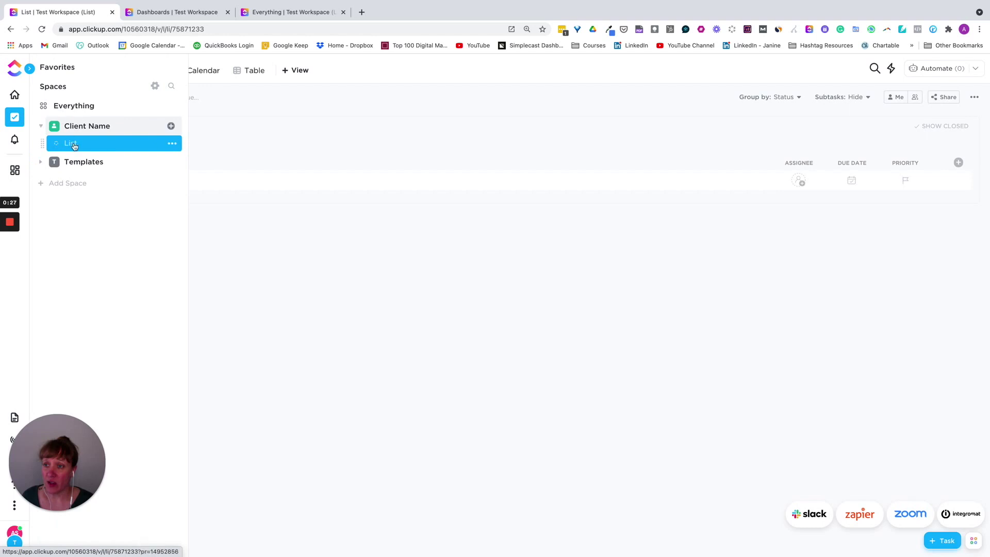
left_click(173, 146)
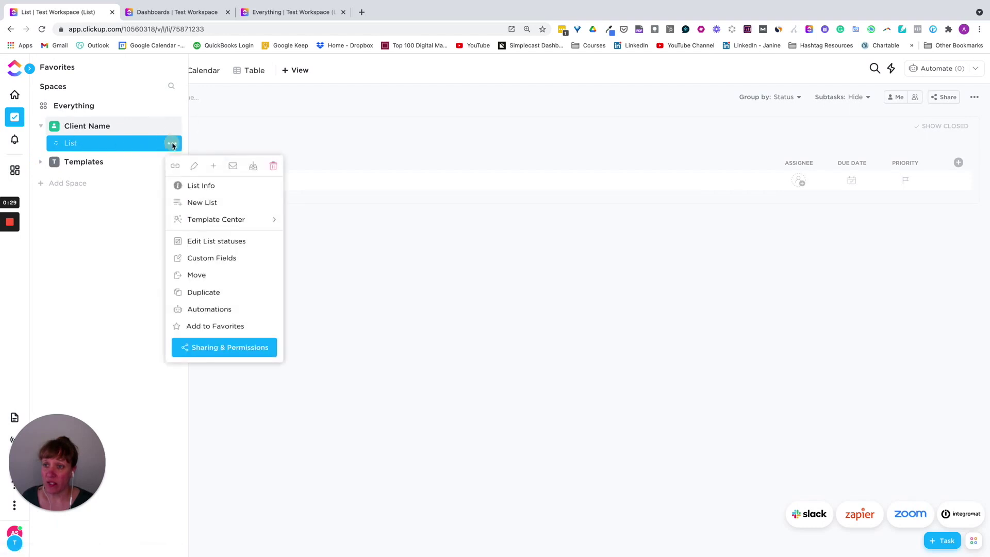
left_click(213, 348)
left_click(405, 190)
type("test@")
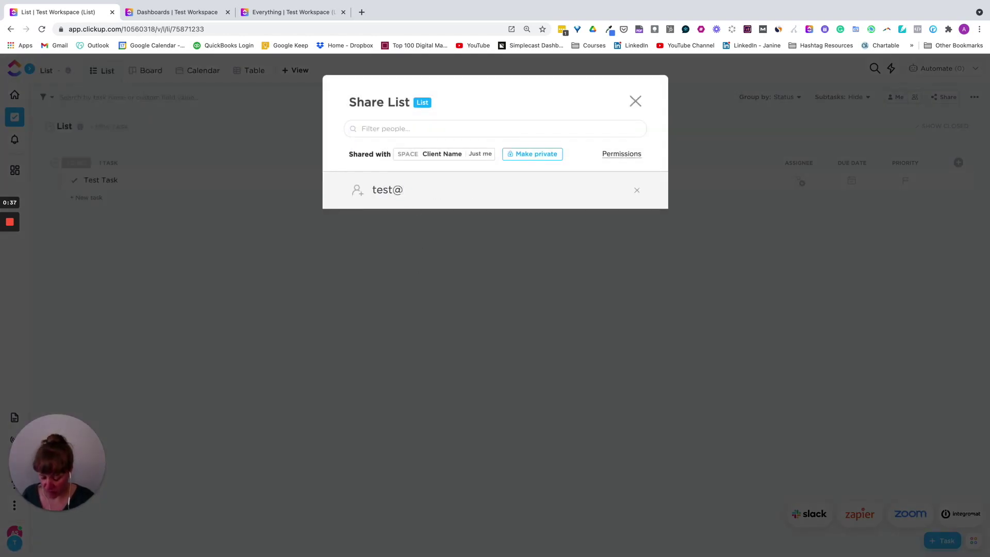
type("gmail.co")
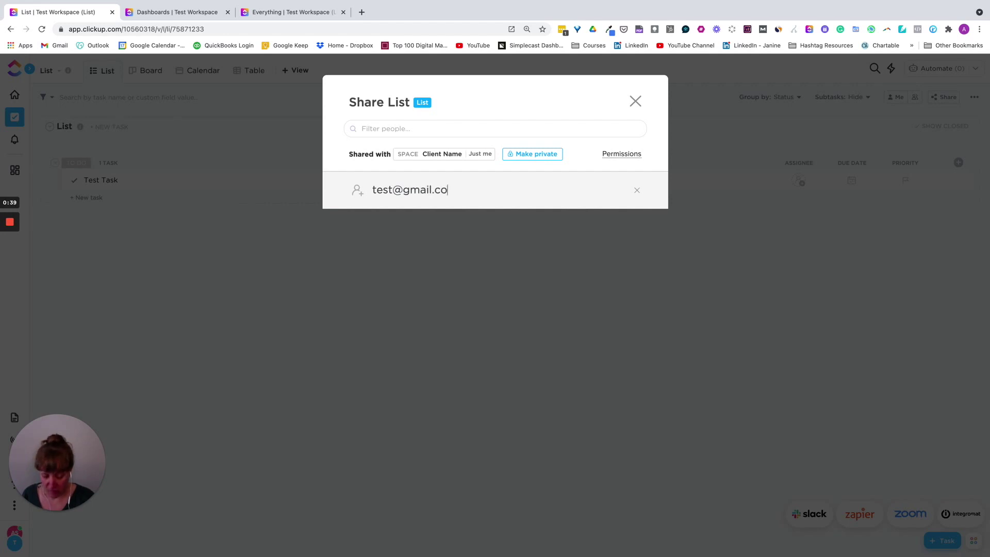
type("m")
left_click(606, 189)
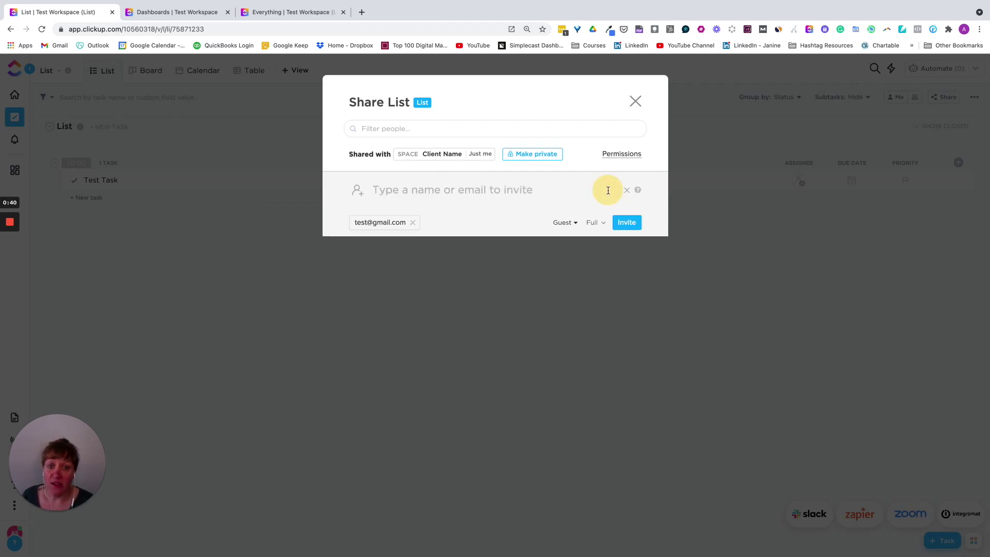
Review the access levels and the Guest and Member roles available for the invitee, and close the sharing dialog without inviting
left_click(594, 225)
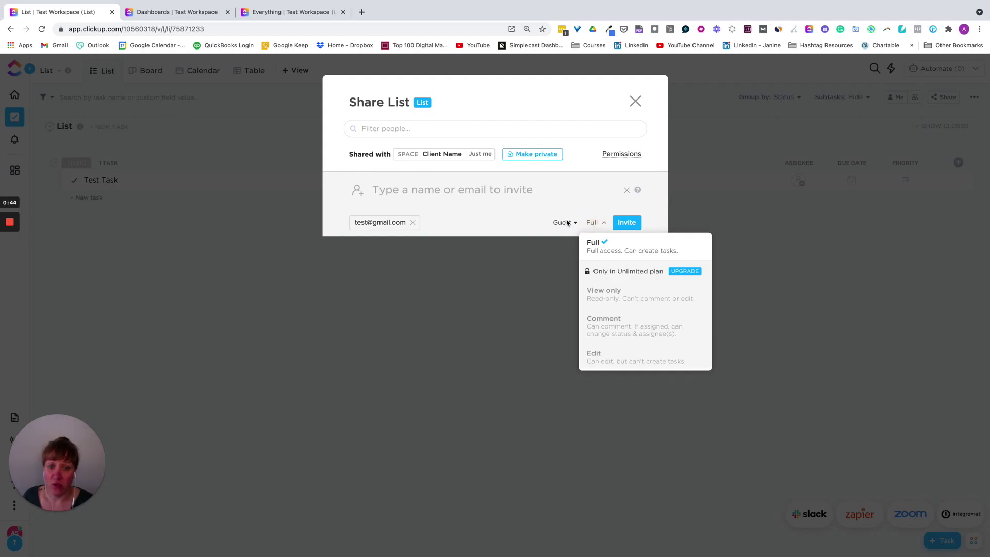
left_click(567, 222)
left_click(575, 224)
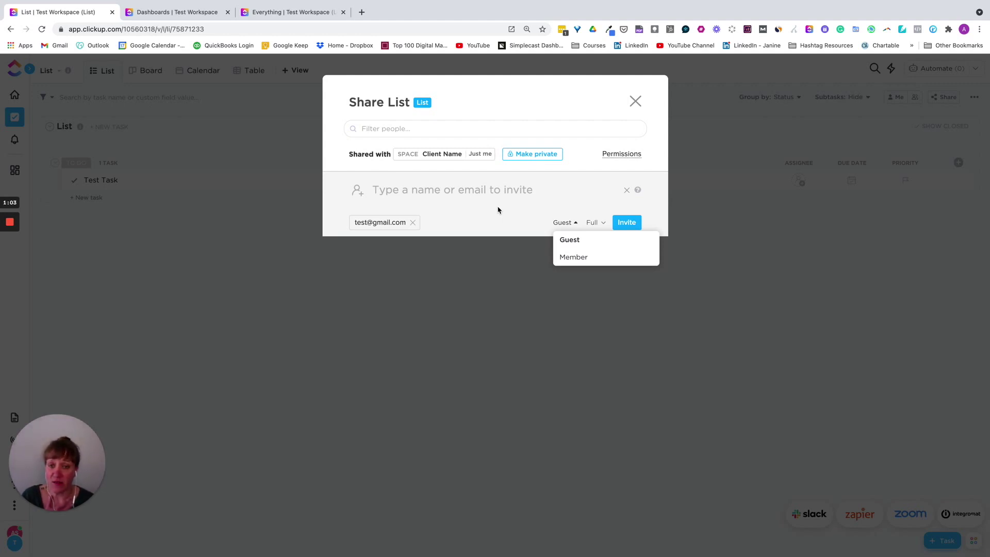
left_click(634, 102)
left_click(635, 102)
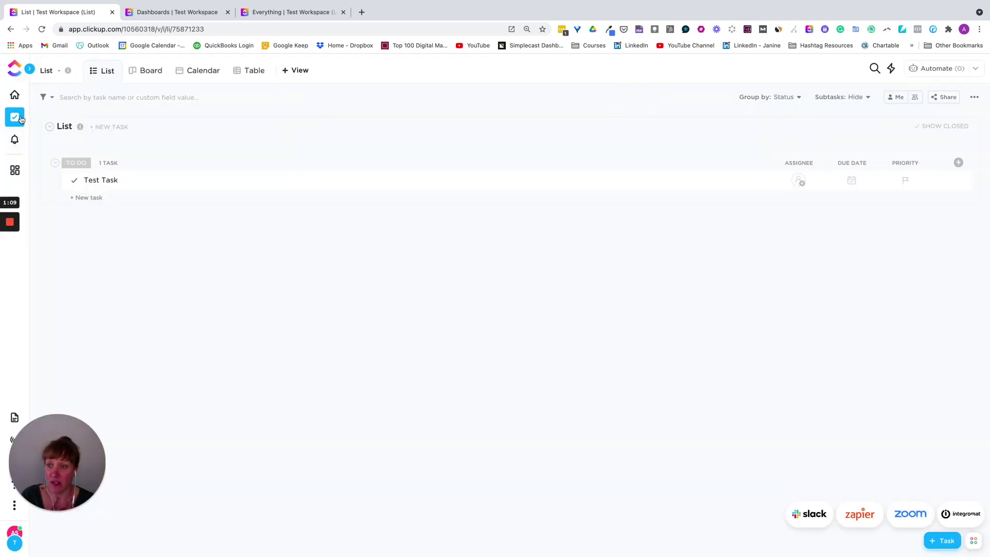
View the sharing and permission settings of Test Task and close them
left_click(958, 183)
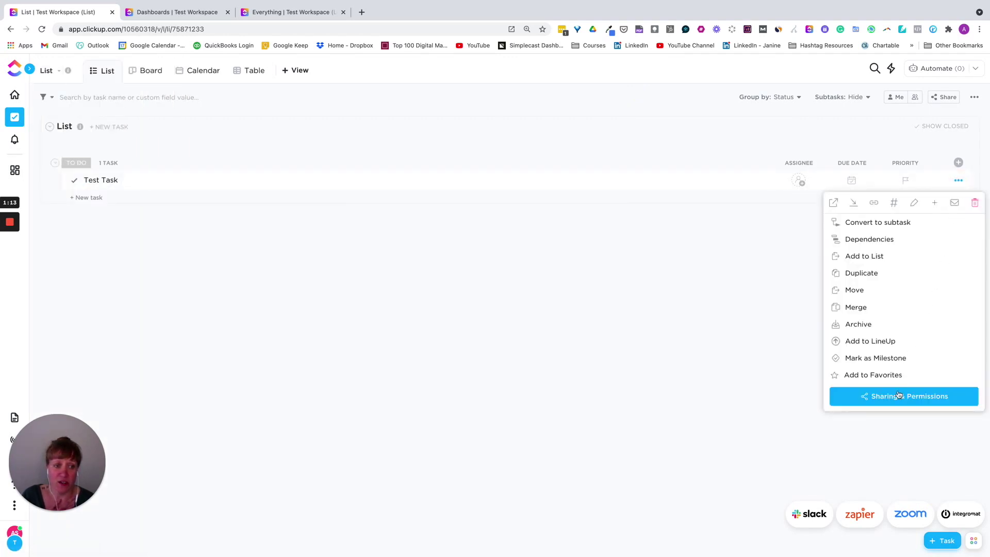
left_click(900, 398)
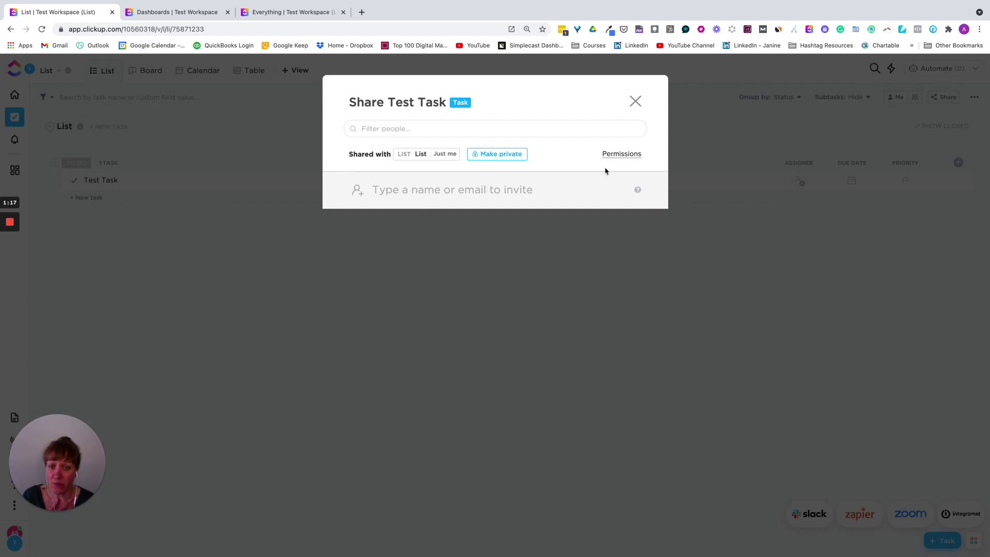
left_click(635, 103)
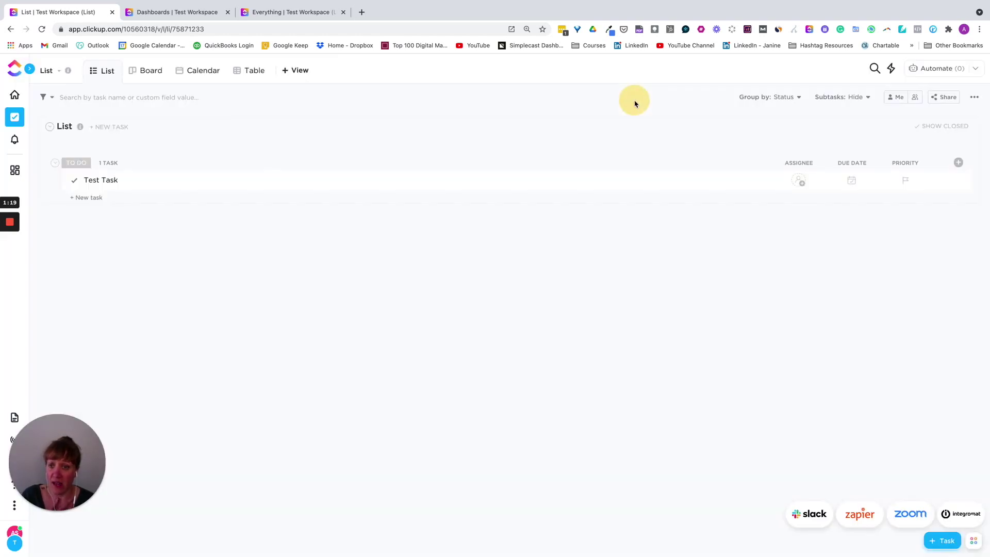
Switch to the dashboards and view the sharing and permission settings of Dashboard
left_click(153, 13)
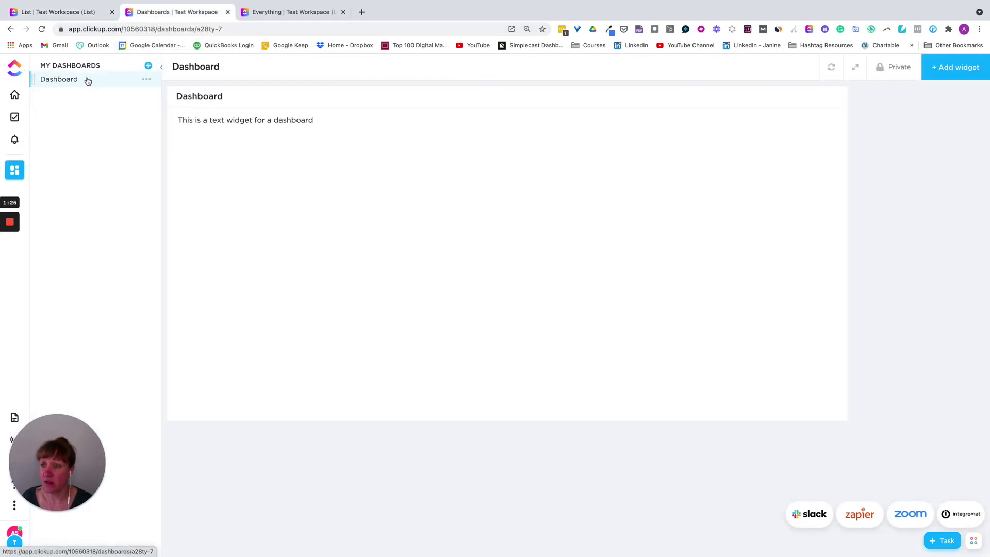
left_click(147, 80)
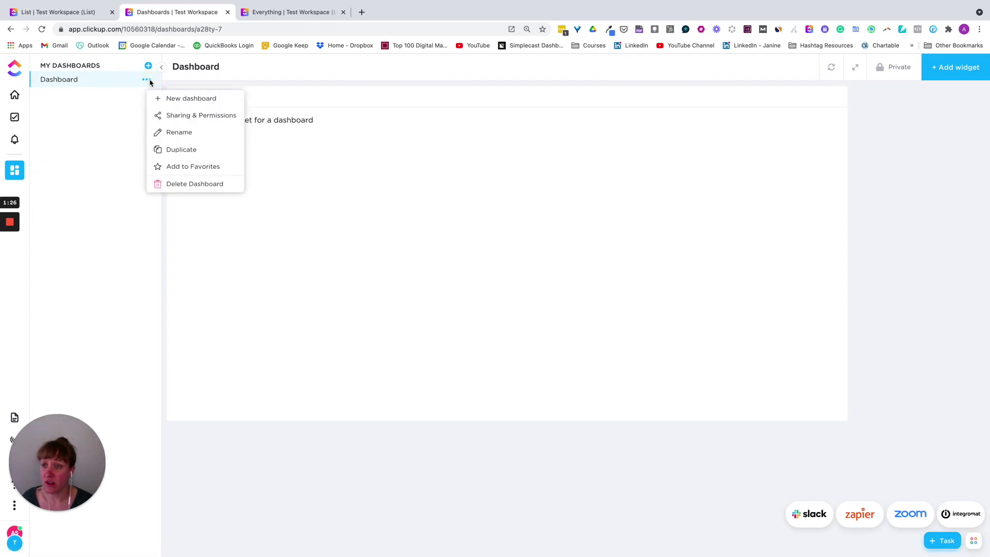
left_click(176, 116)
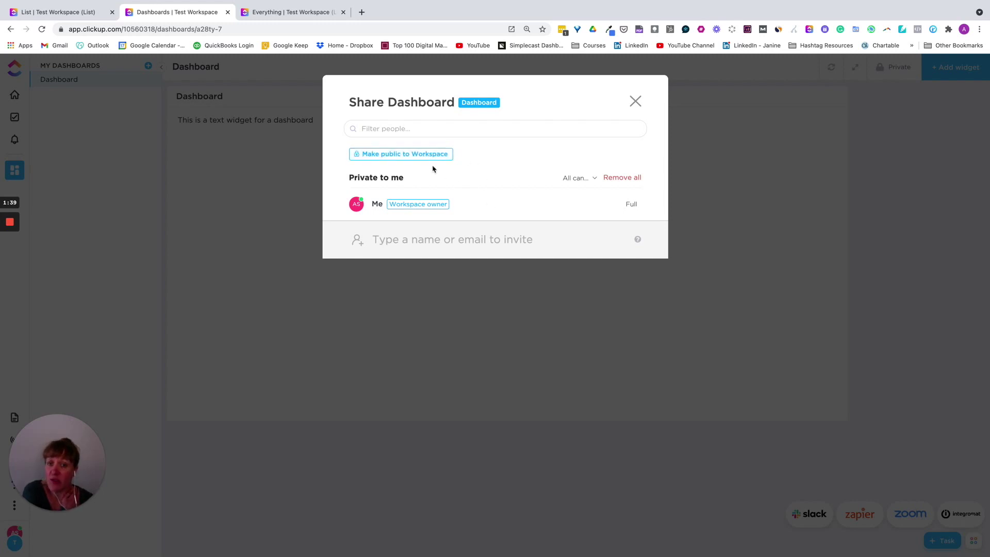
left_click(635, 102)
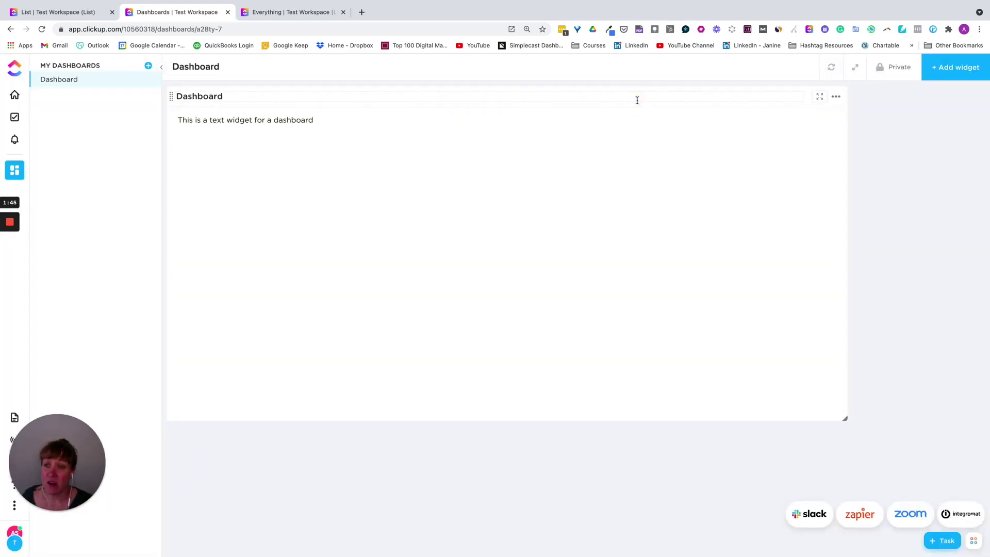
From the Everything view, go to the people management settings of Test Workspace
left_click(272, 13)
mouse_move(17, 546)
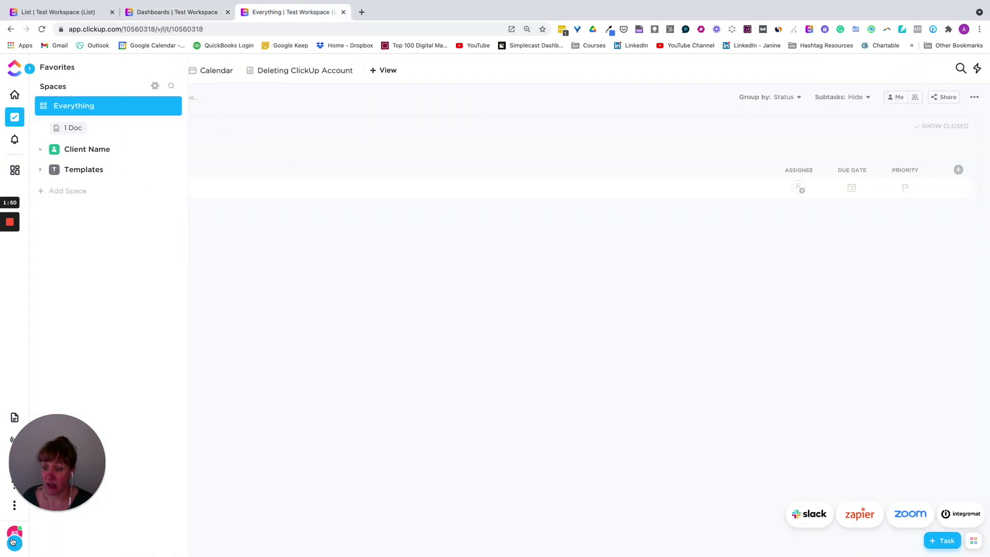
left_click(14, 543)
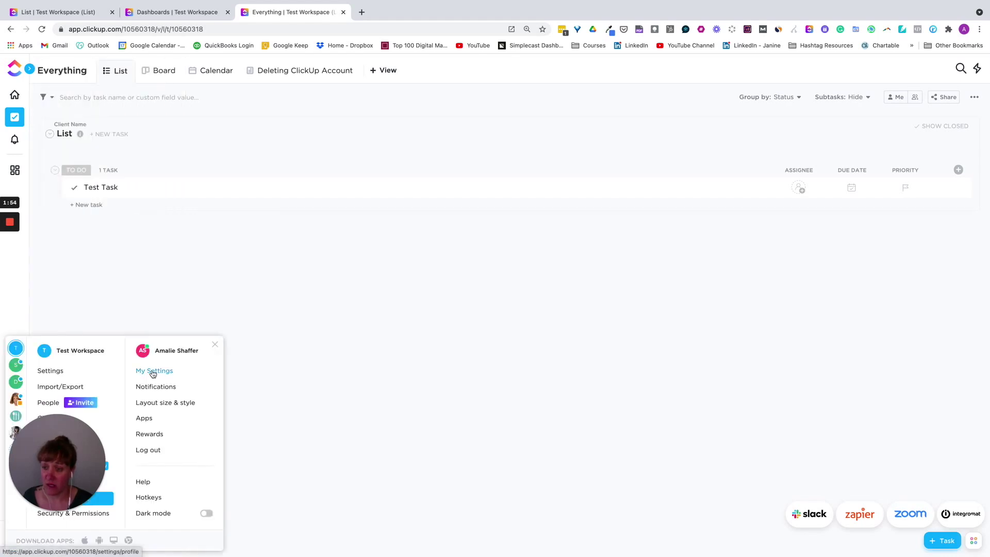
left_click_drag(67, 453, 397, 349)
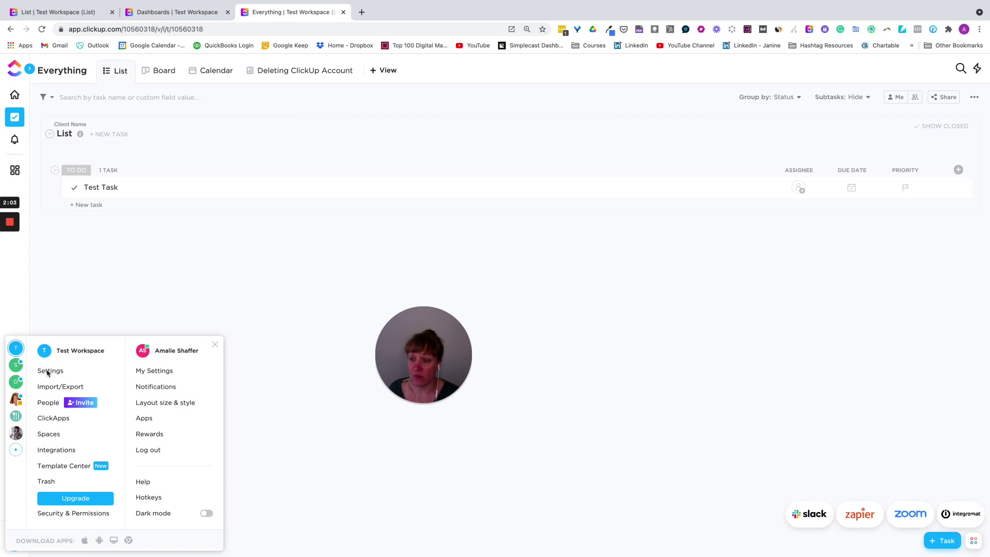
left_click(45, 405)
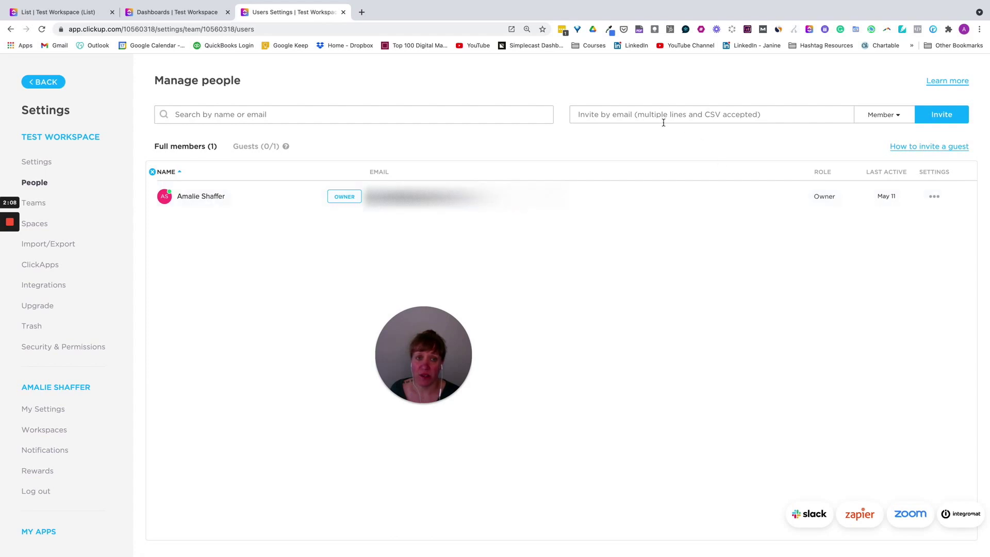
Check the roles offered for email invitations, look at the Guests list, and return to the full members
left_click(739, 114)
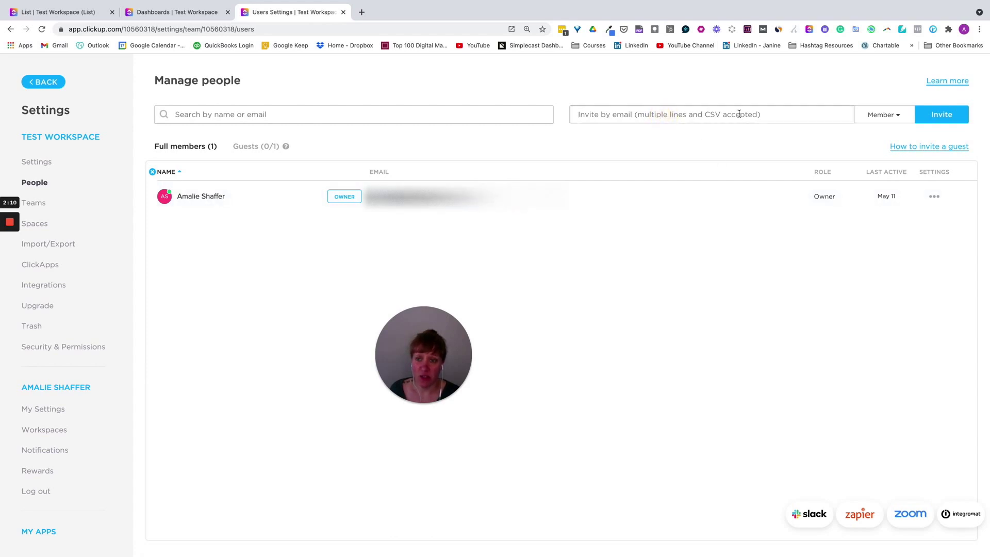
left_click(896, 118)
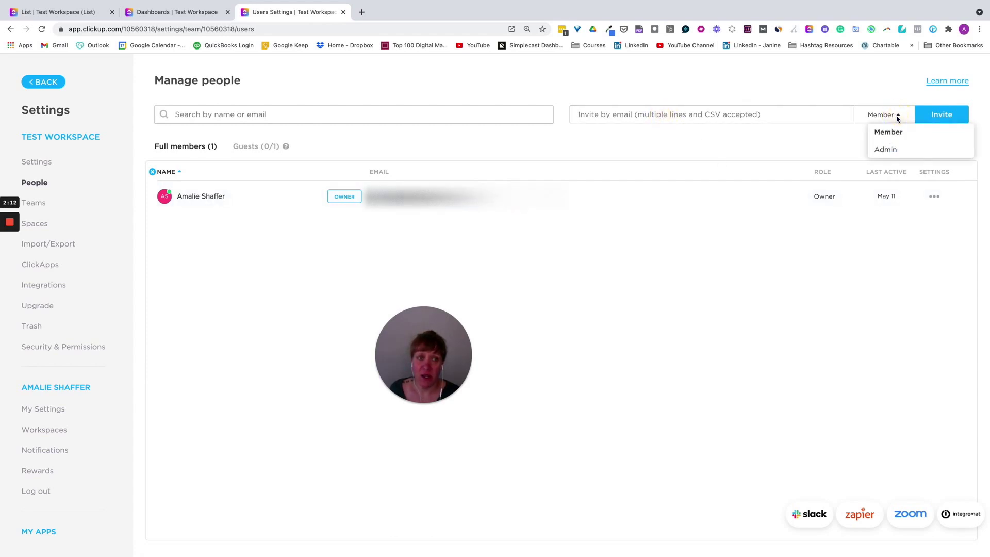
left_click(865, 85)
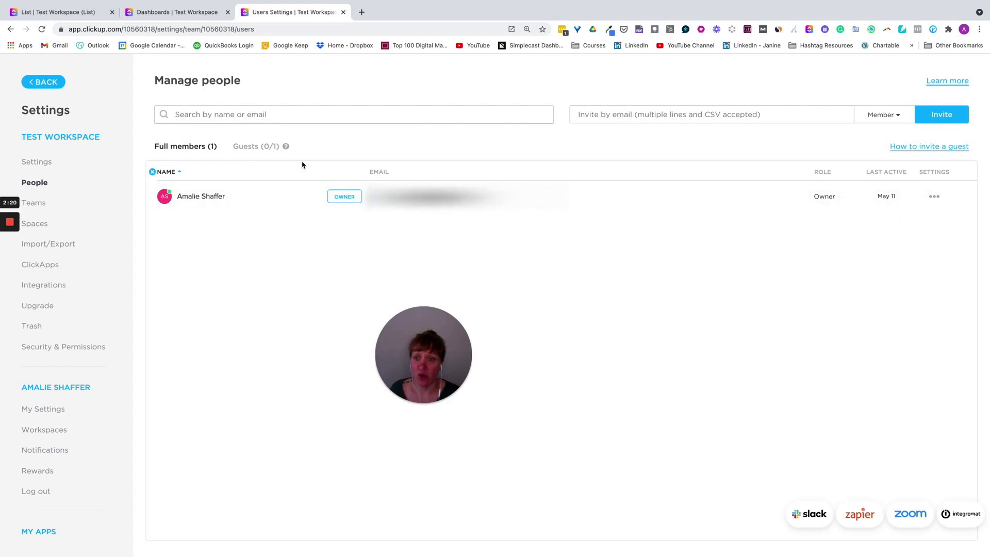
left_click(251, 149)
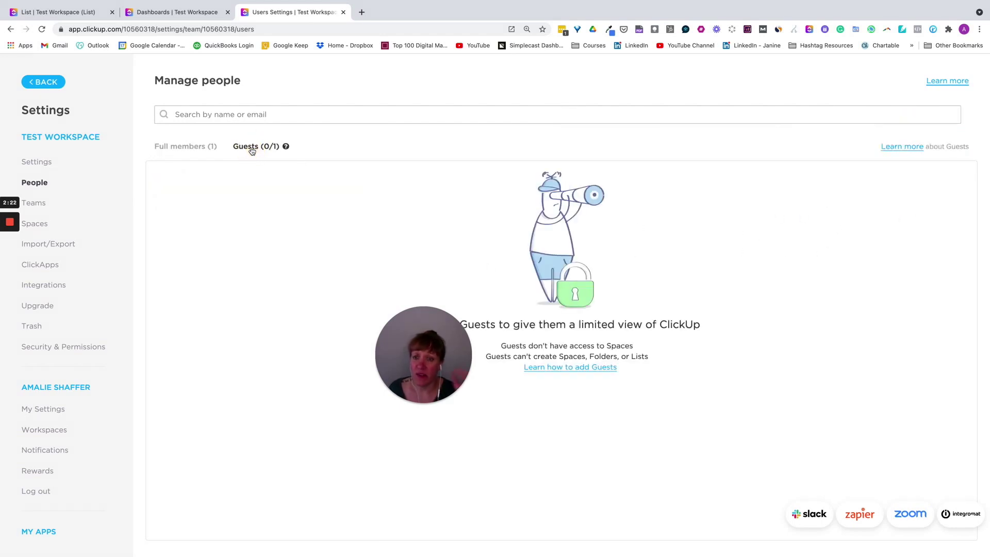
left_click(188, 147)
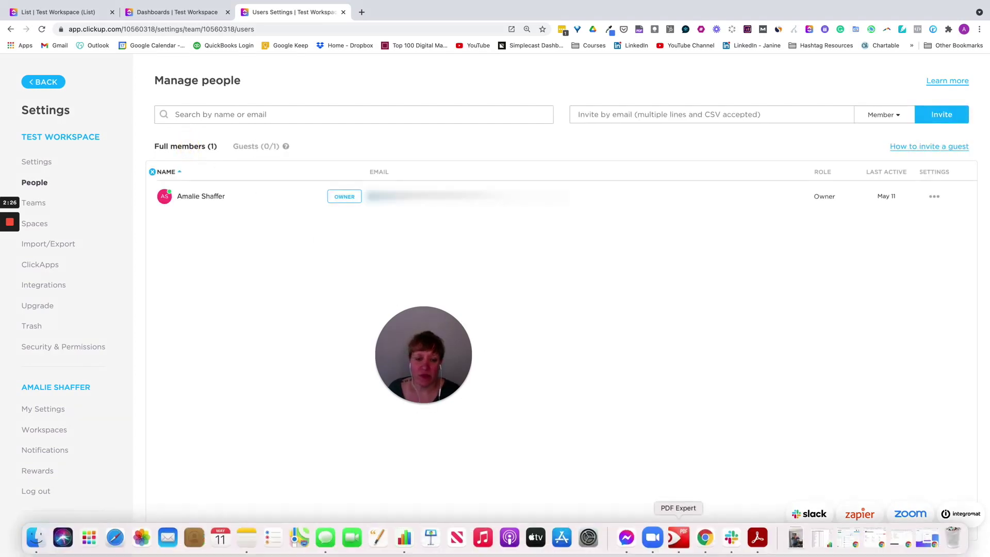
Switch to the Systematic Excellence workspace window and view the settings options for the third full member
left_click(702, 538)
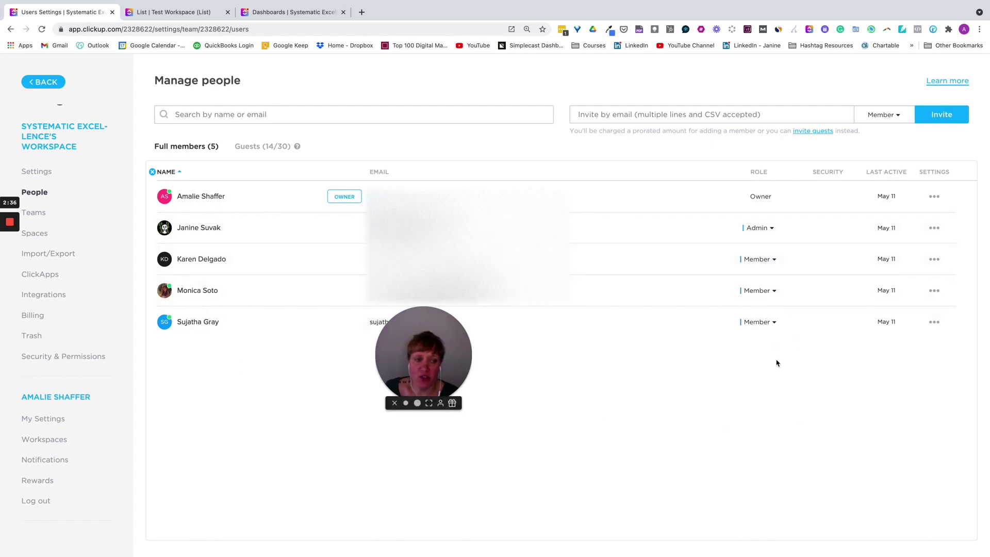
left_click(934, 260)
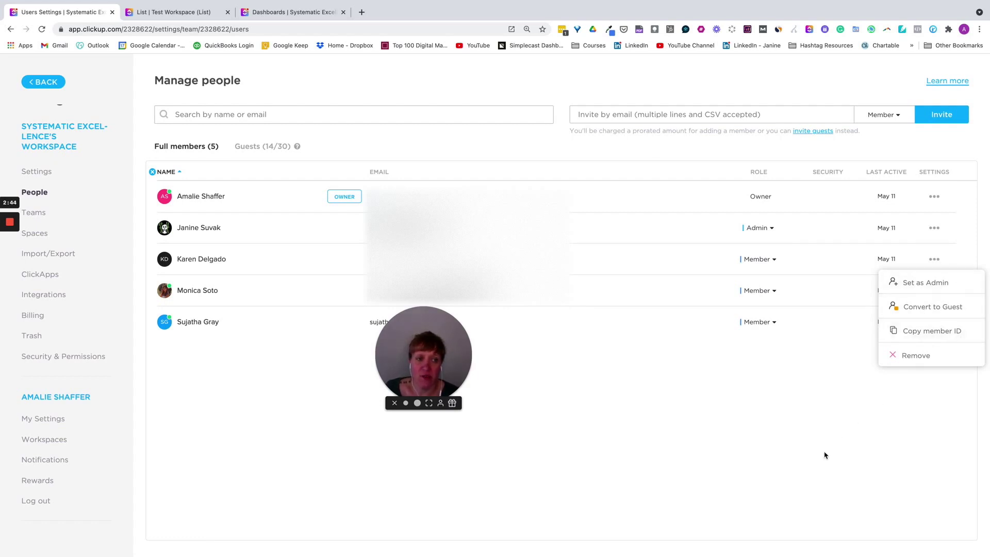
left_click(803, 435)
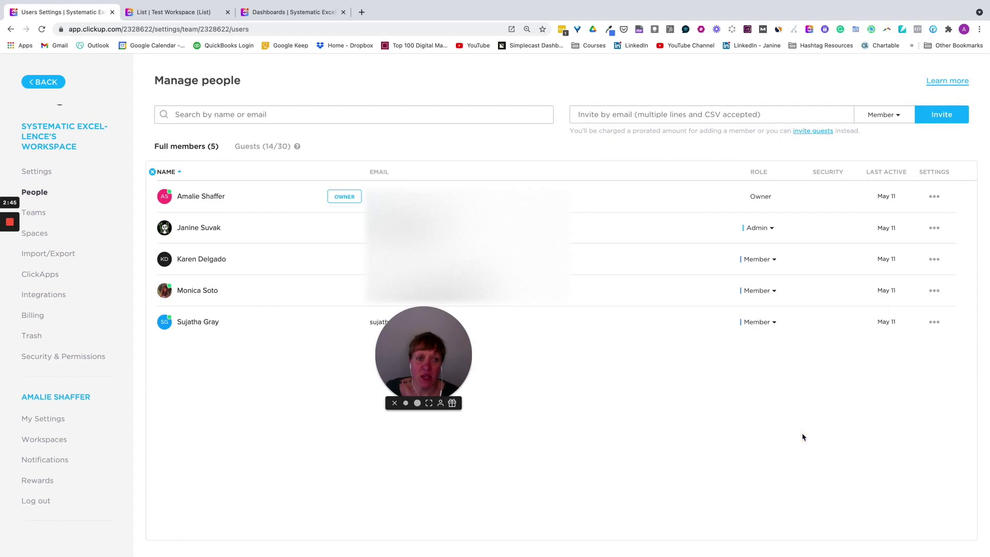
Examine the workspace's guests and the settings options for the first guest, and return to the full members
left_click(283, 148)
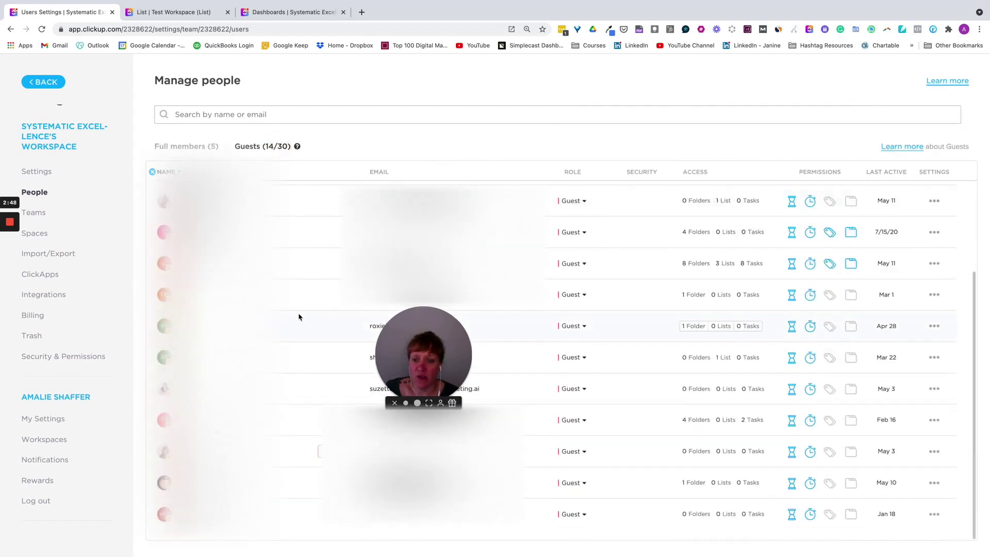
scroll(299, 317, "up", 3)
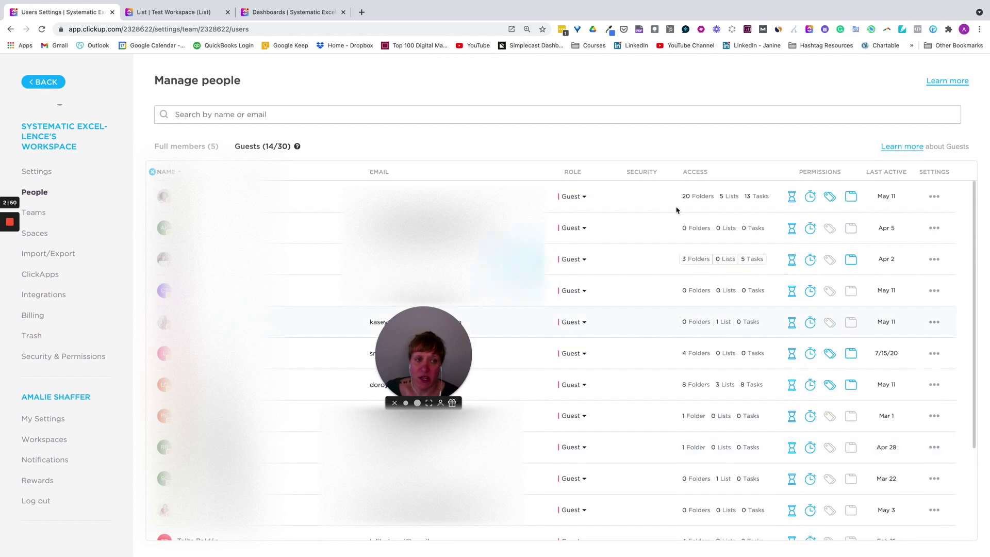
left_click(935, 198)
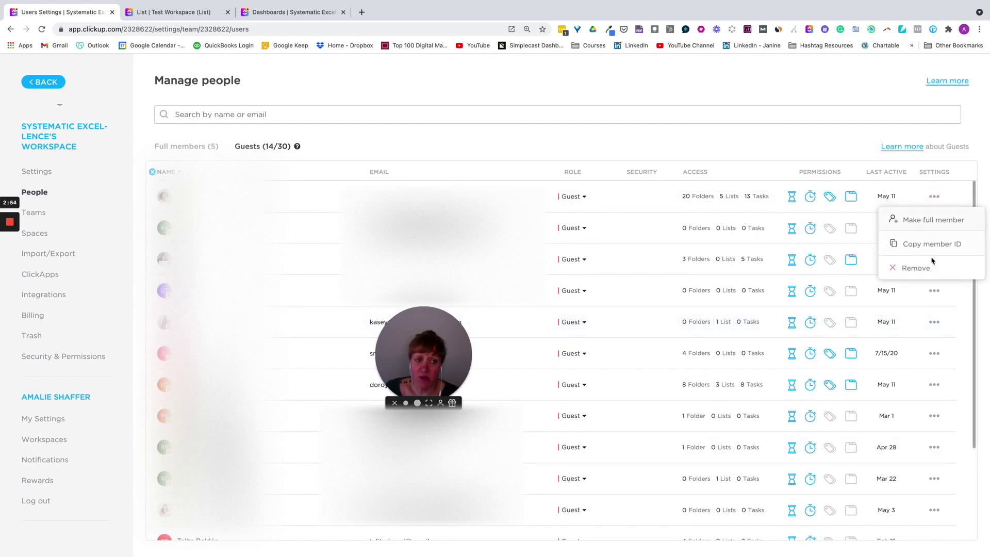
left_click(512, 88)
left_click(171, 147)
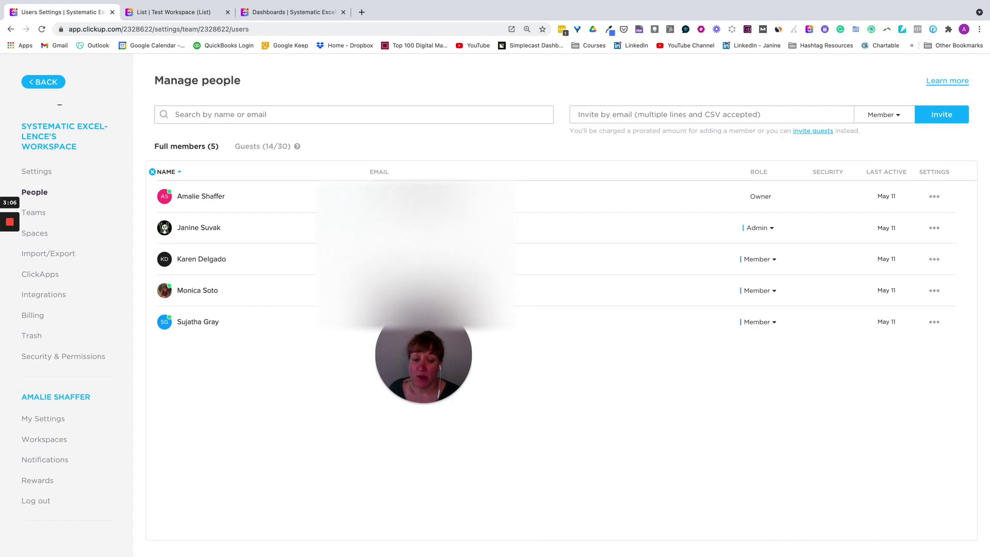
Switch back to the Test Workspace window and bring up the List page containing Test Task
mouse_move(737, 555)
left_click(704, 537)
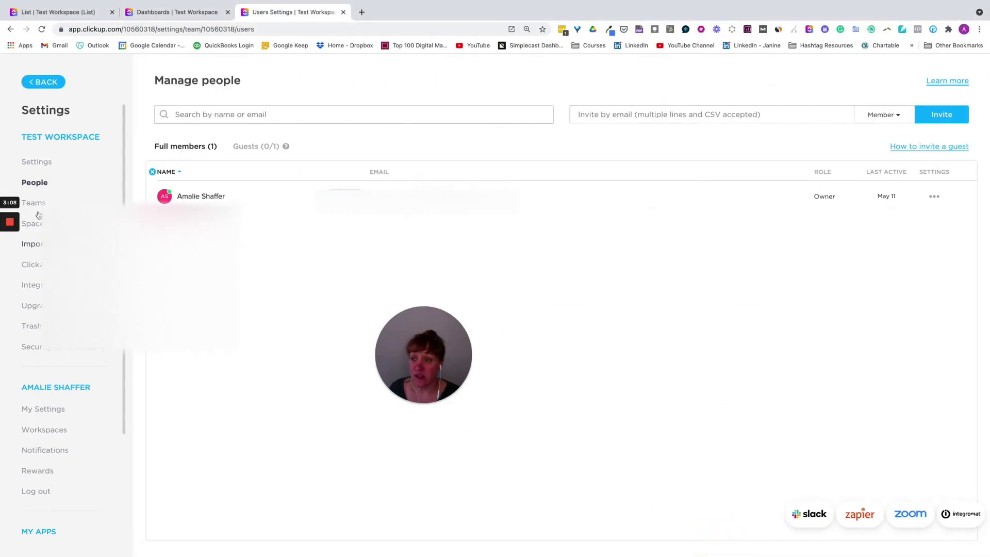
left_click(65, 12)
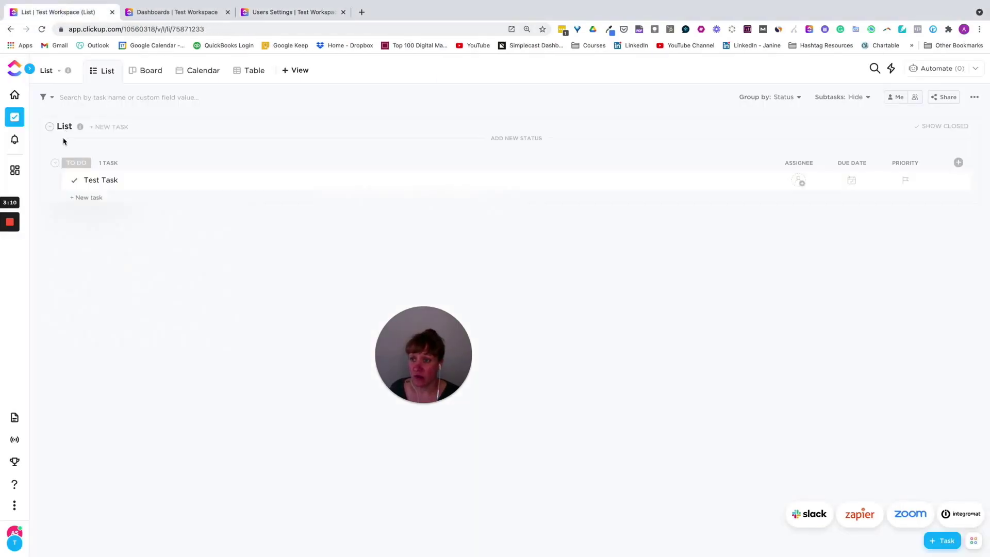
Look through the options for List in the Client Name space, down to its permissions entry, and dismiss them
mouse_move(20, 121)
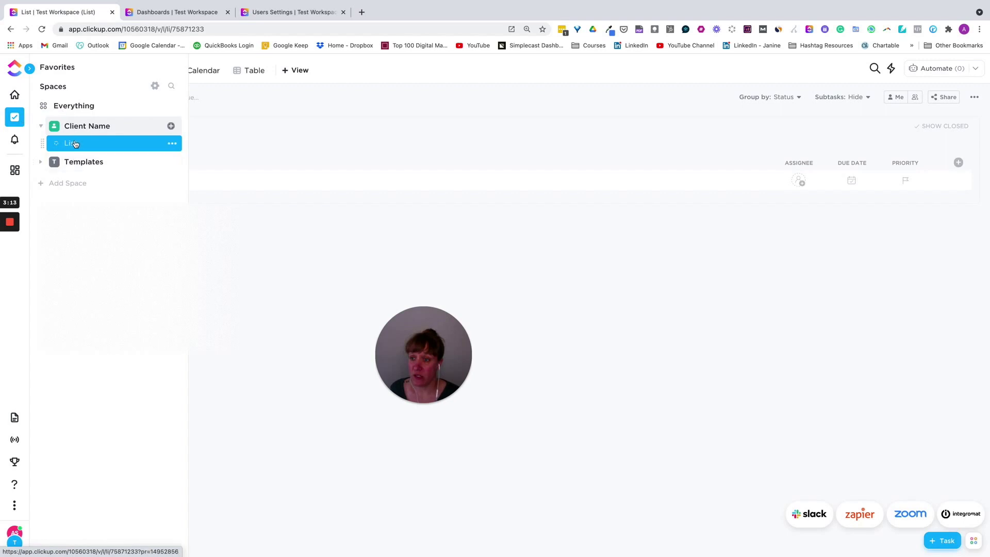
left_click(172, 144)
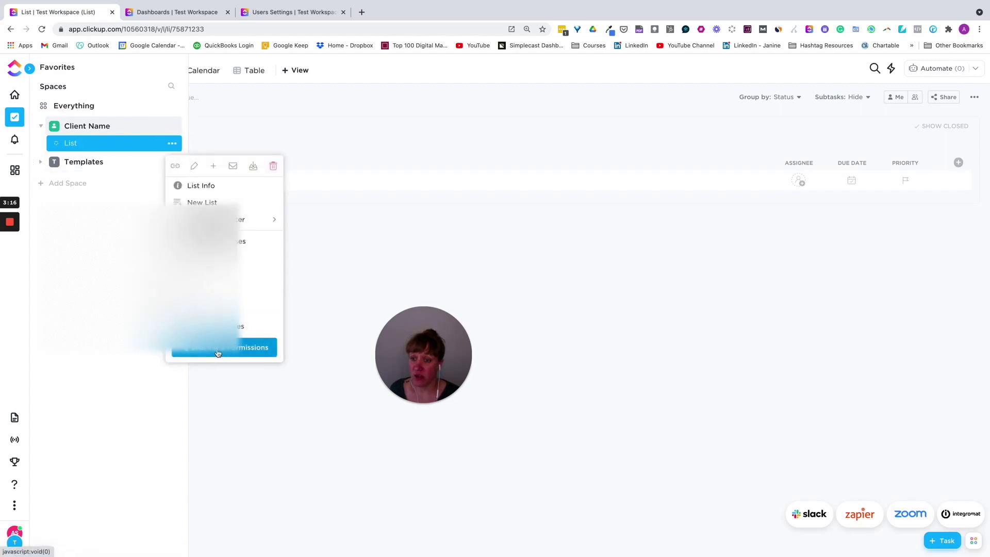
left_click(255, 394)
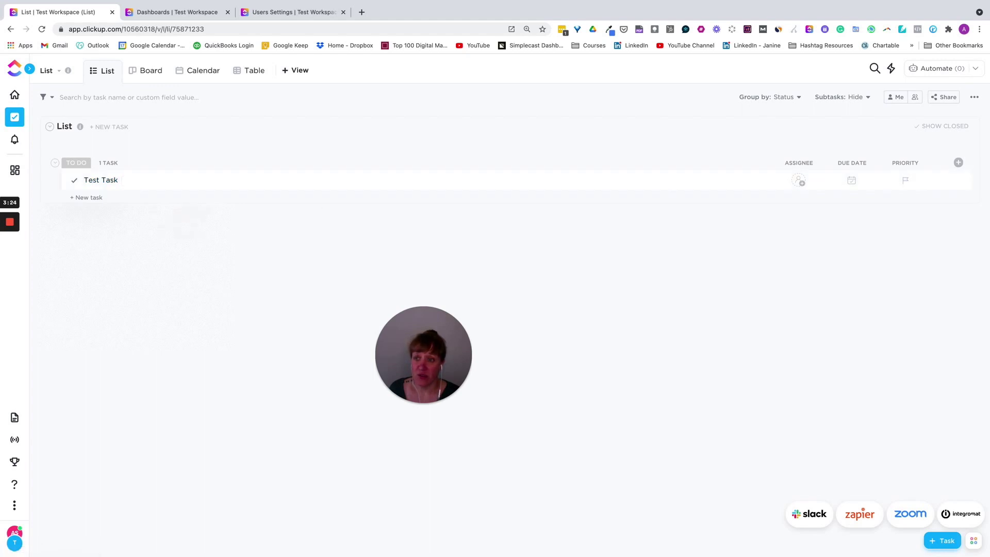
View the sidebar settings for Spaces and return to the List page
mouse_move(22, 117)
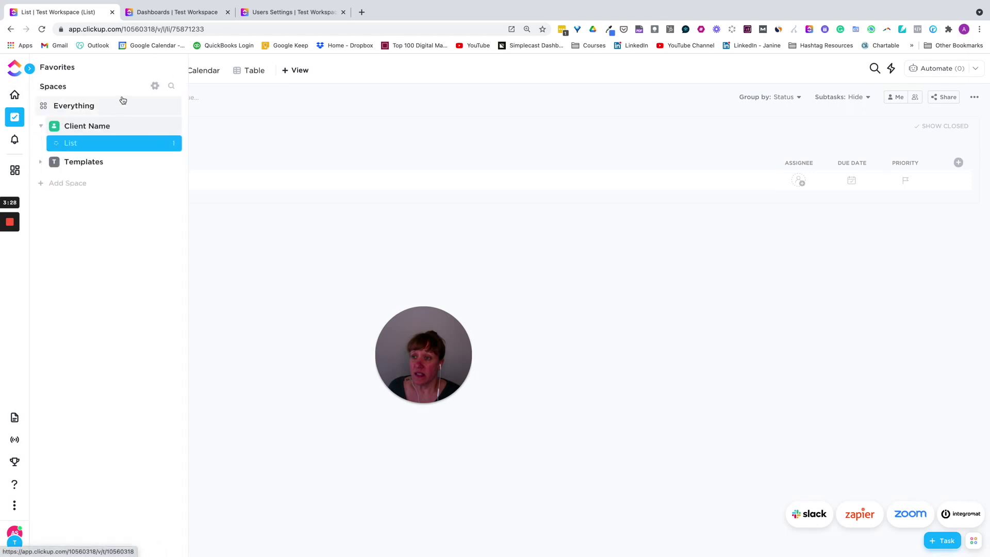
left_click(156, 85)
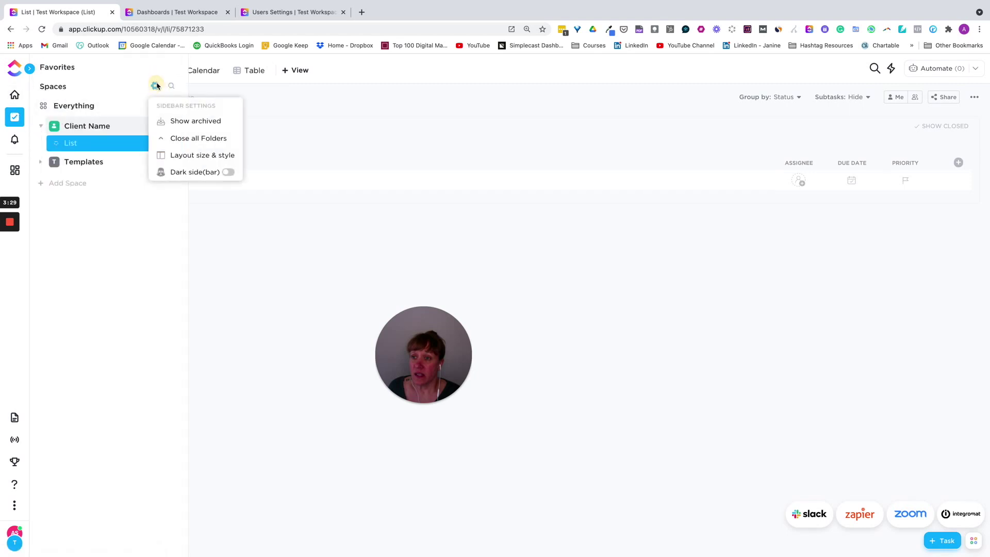
left_click(233, 264)
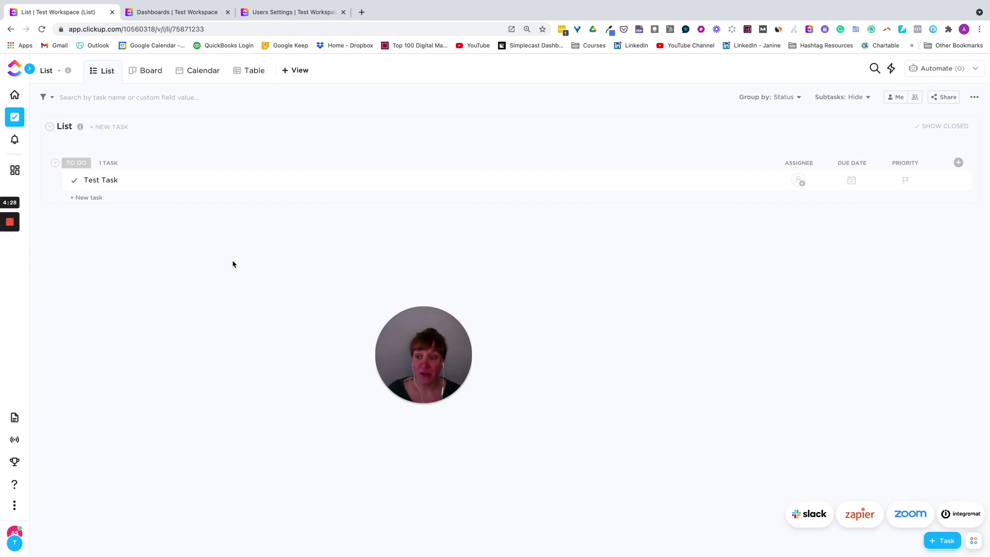
mouse_move(10, 234)
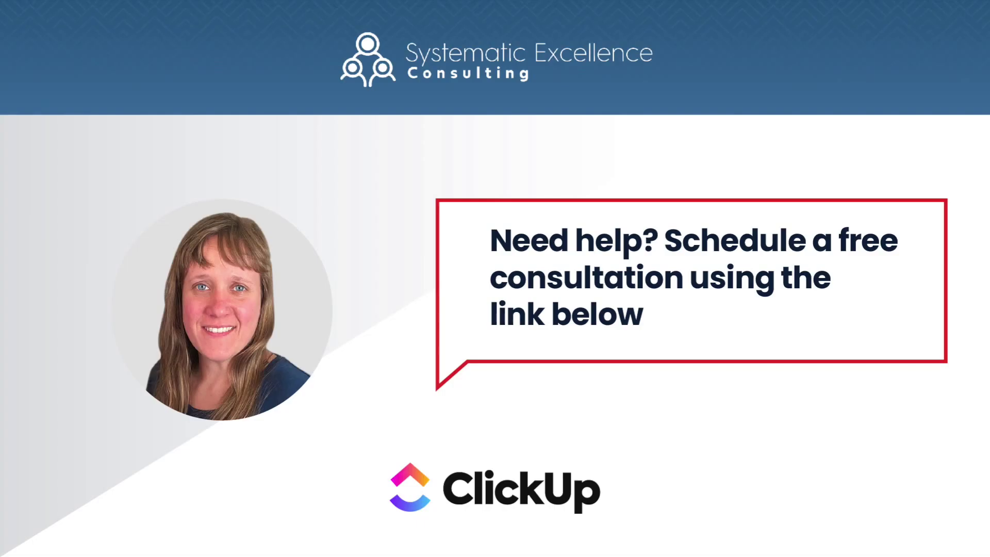